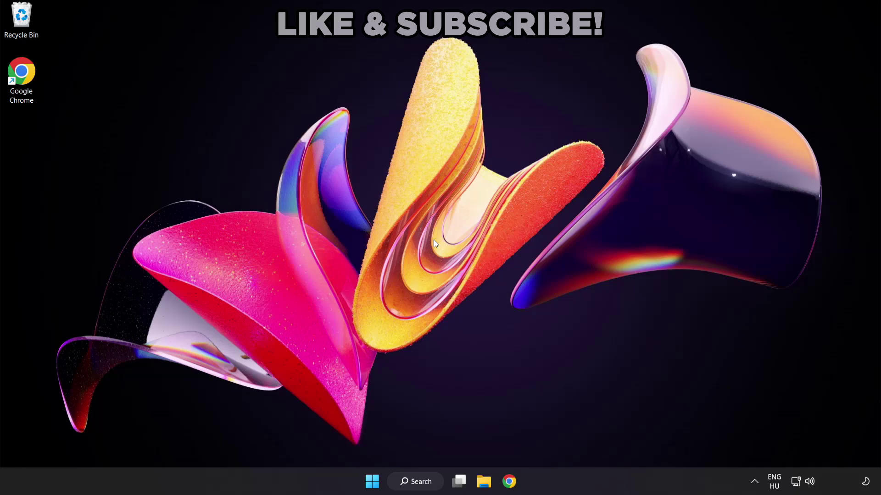
Step: Search Windows for 'device manager' and open Device Manager from the best match
click(426, 487)
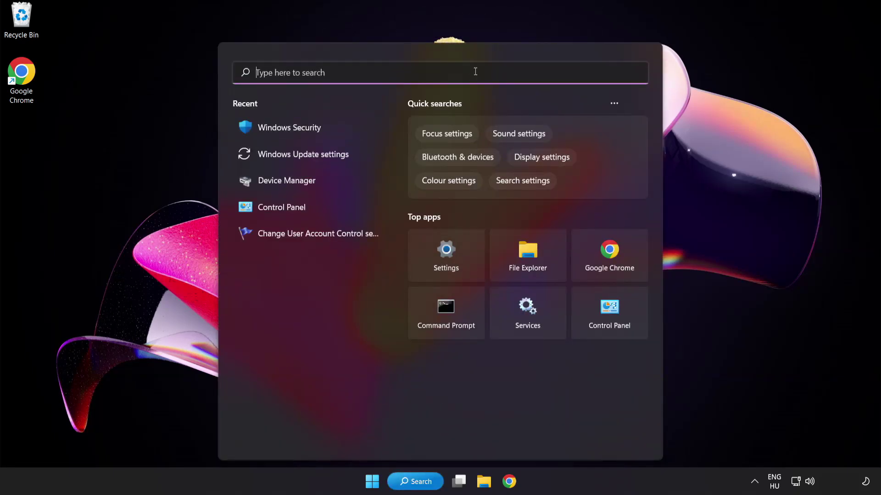
text(device manag)
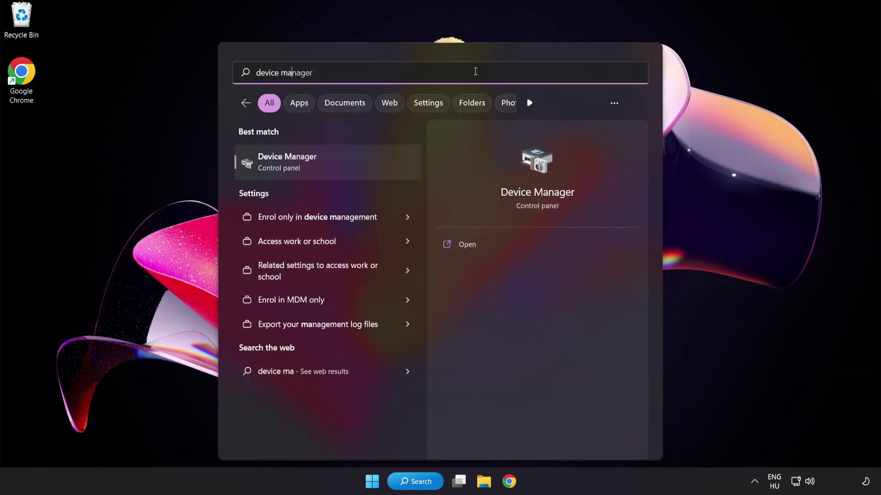
text(er)
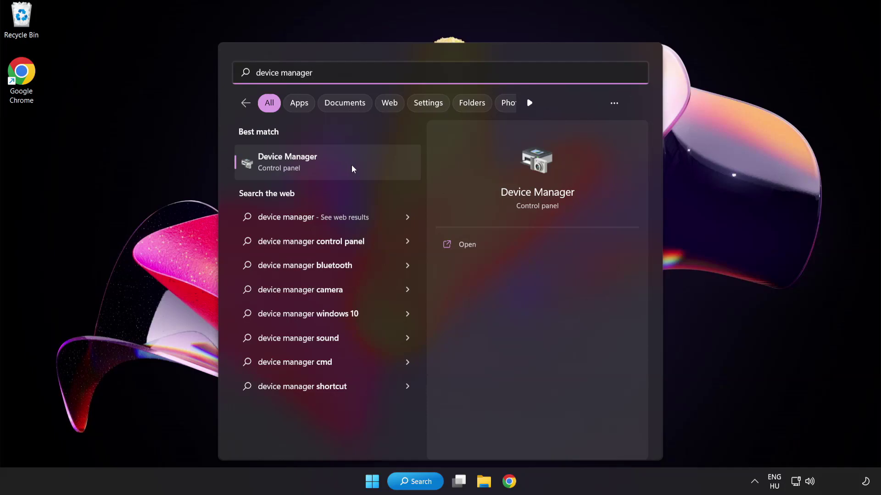
click(352, 169)
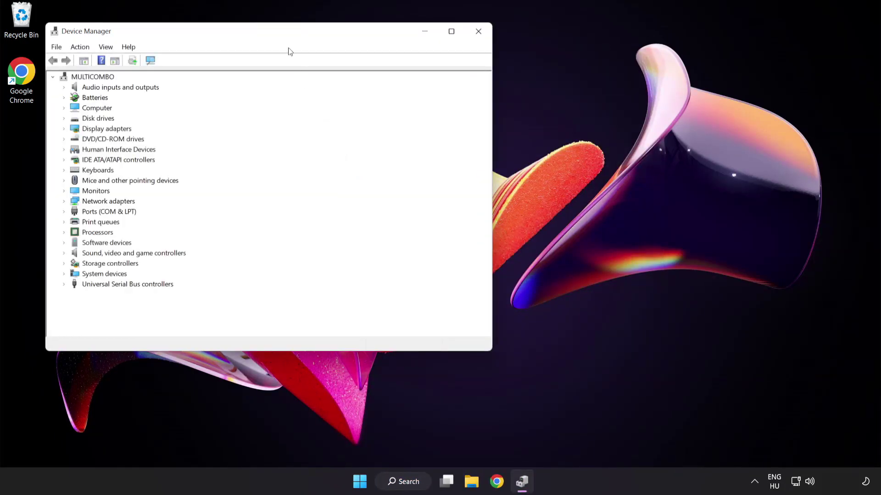
Step: Run an automatic driver search for the VMware SVGA 3D display adapter, which finds the best driver installed
drag(285, 35, 432, 92)
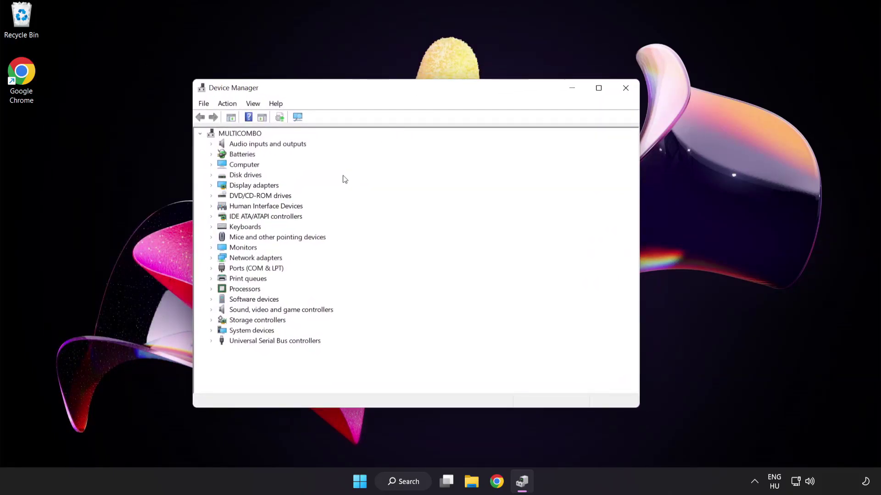
click(272, 188)
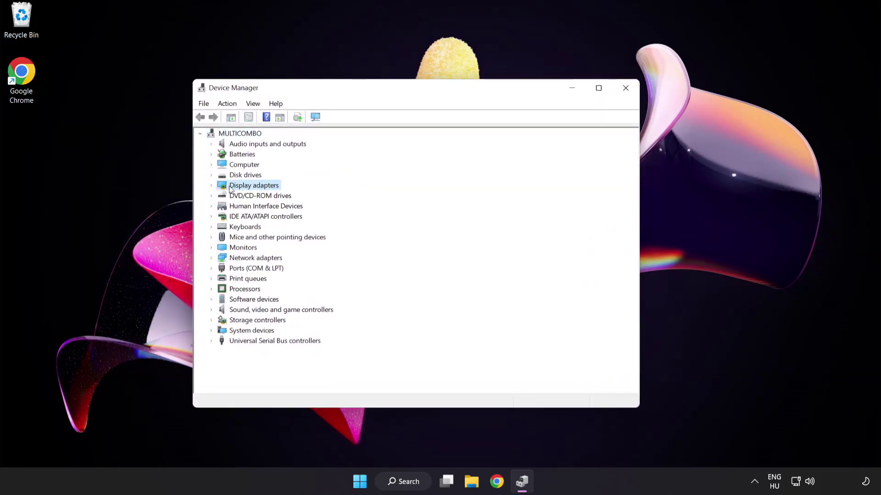
click(212, 187)
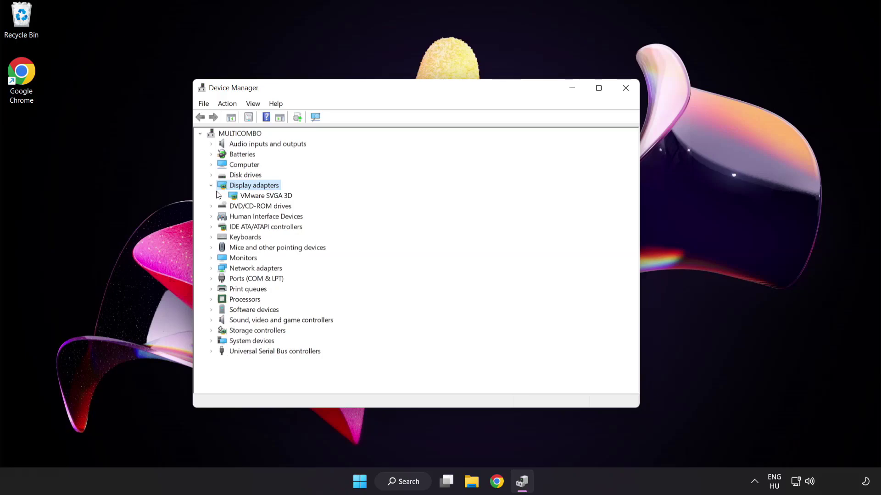
click(232, 199)
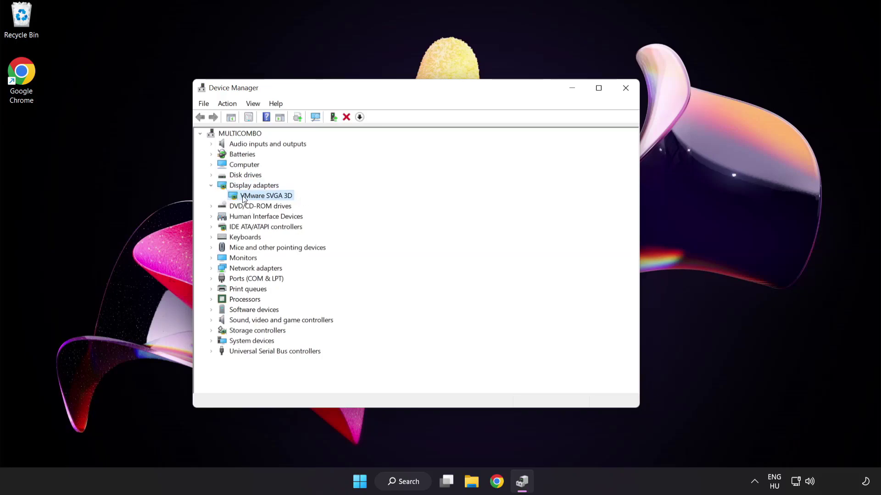
right_click(259, 198)
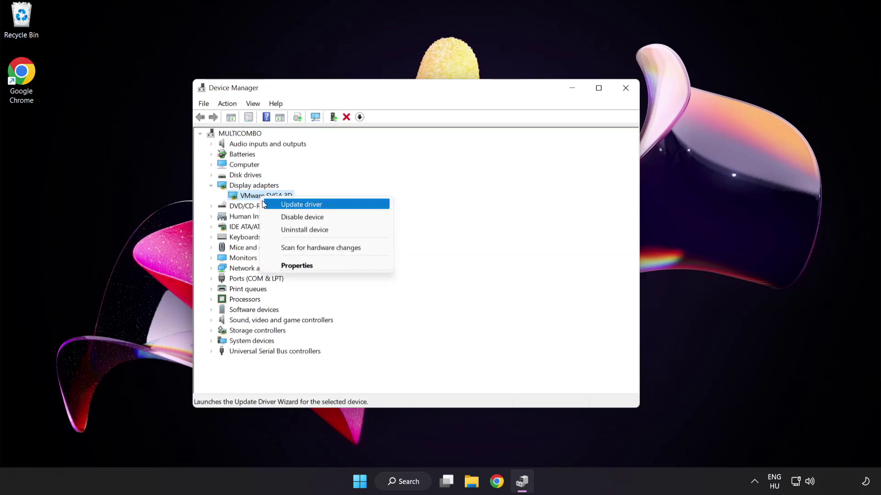
click(342, 204)
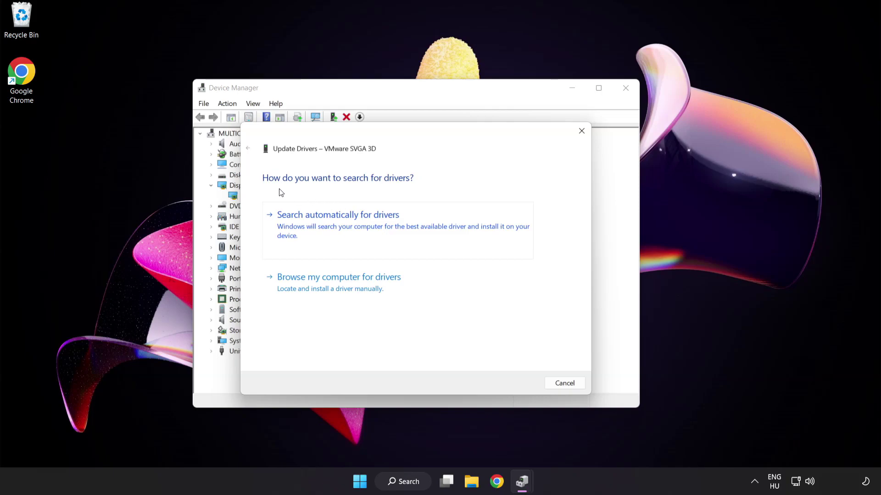
click(384, 228)
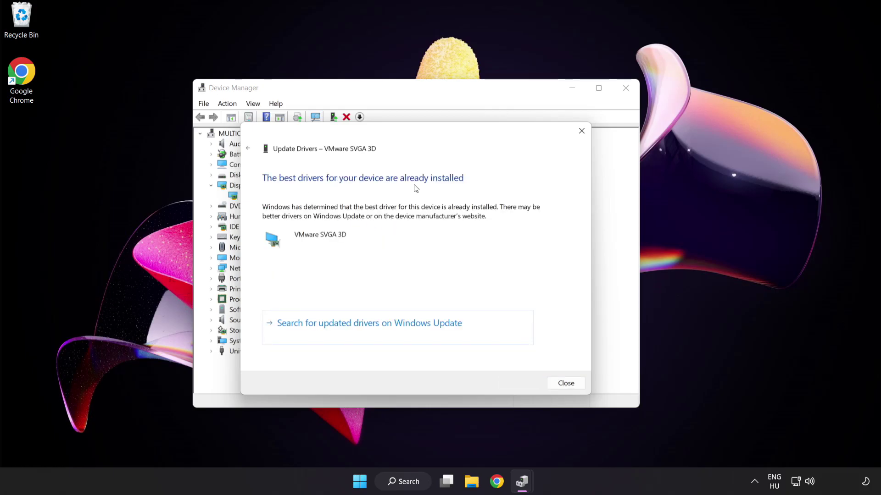
click(563, 385)
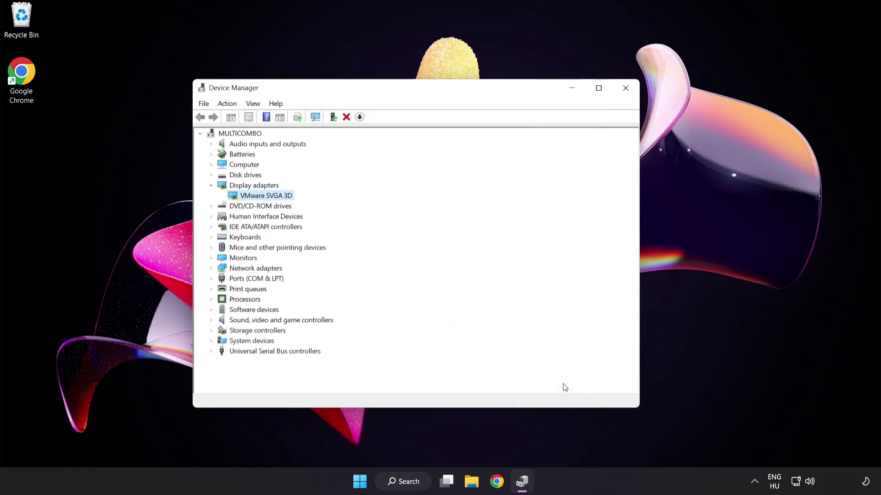
Step: Close Device Manager, check Windows Update (PC is up to date), then close Settings
click(625, 90)
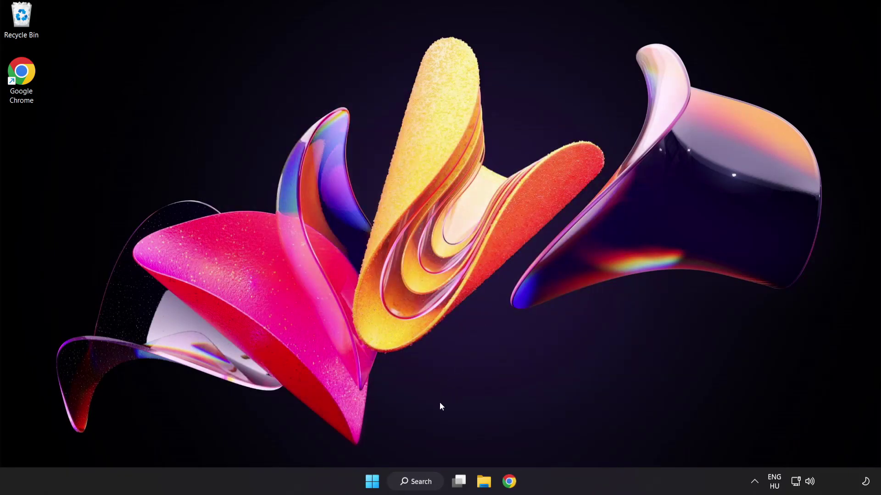
click(427, 486)
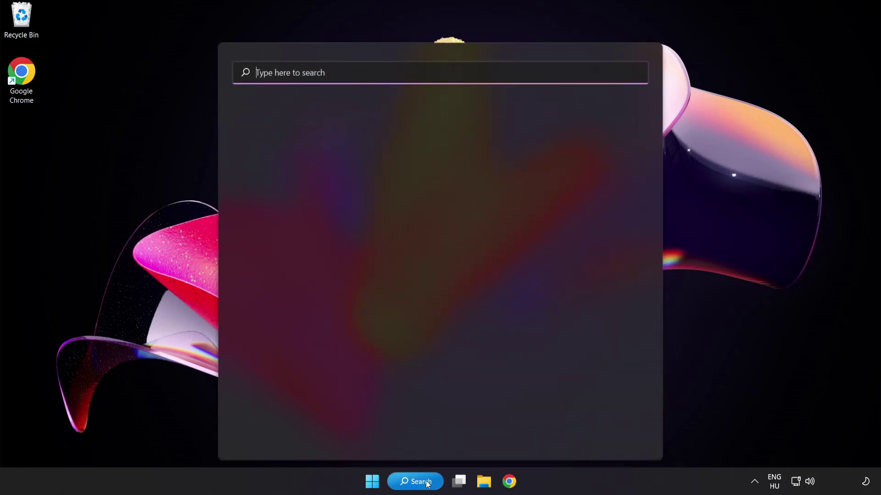
text(update)
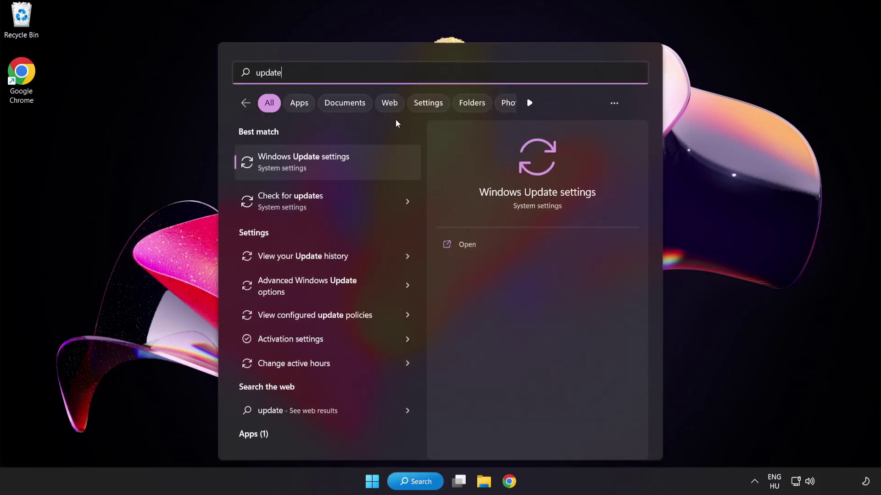
click(337, 169)
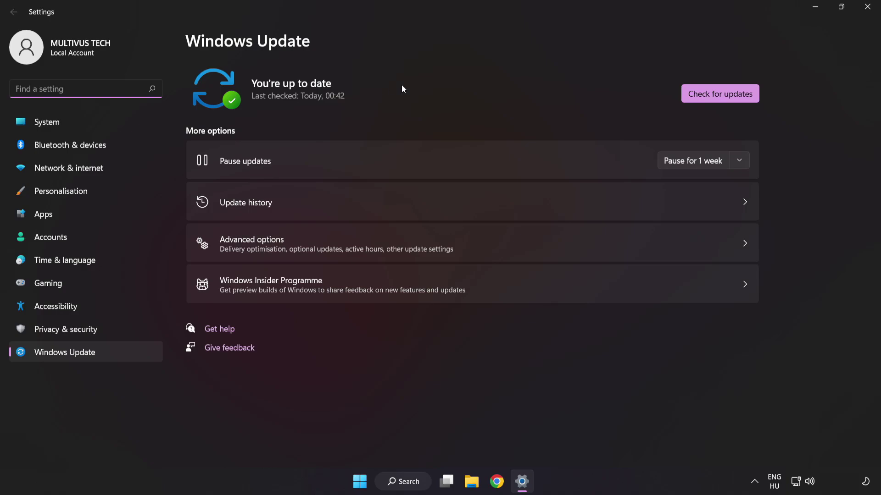
click(716, 99)
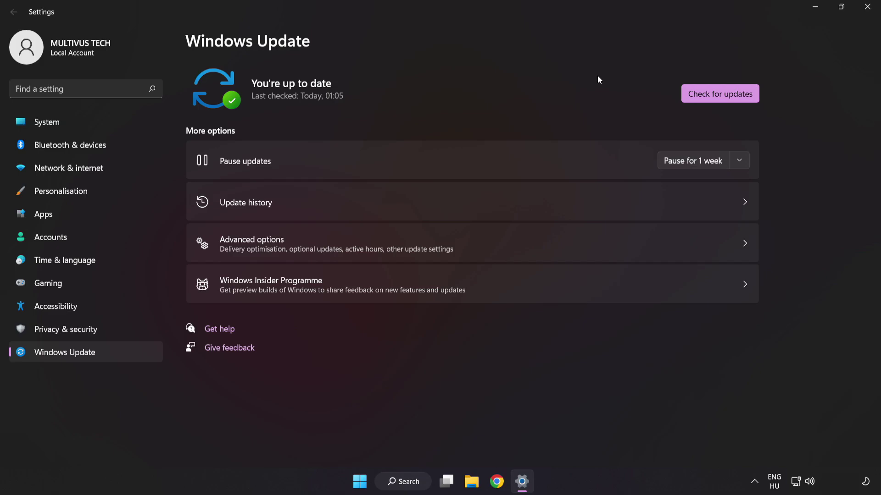
click(865, 13)
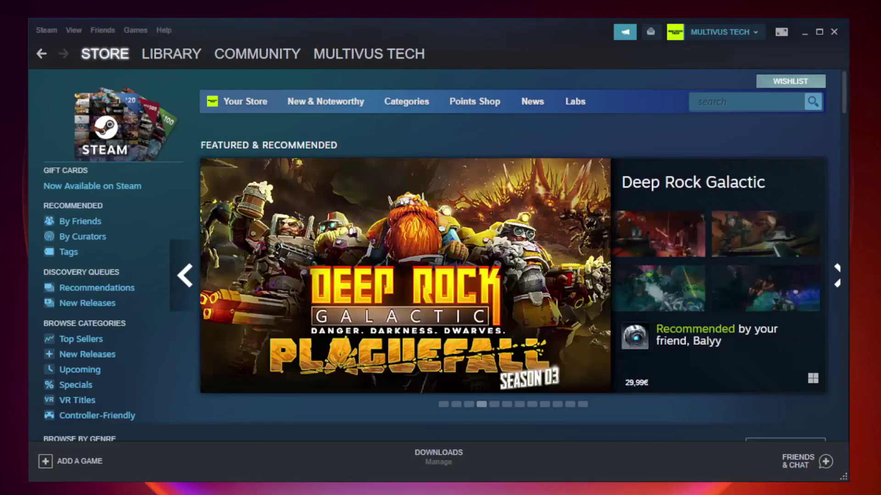
Step: Verify Unturned's game files from its Steam Local Files properties, validating all 9192 files
mouse_move(146, 57)
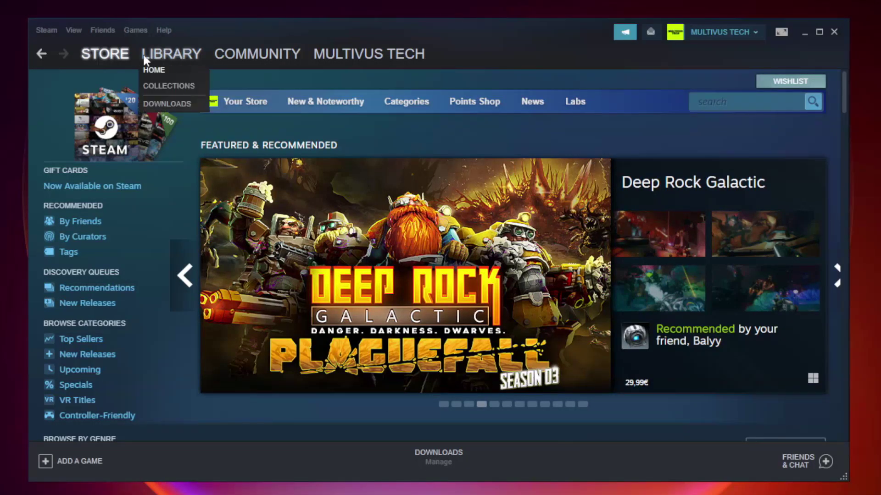
click(178, 59)
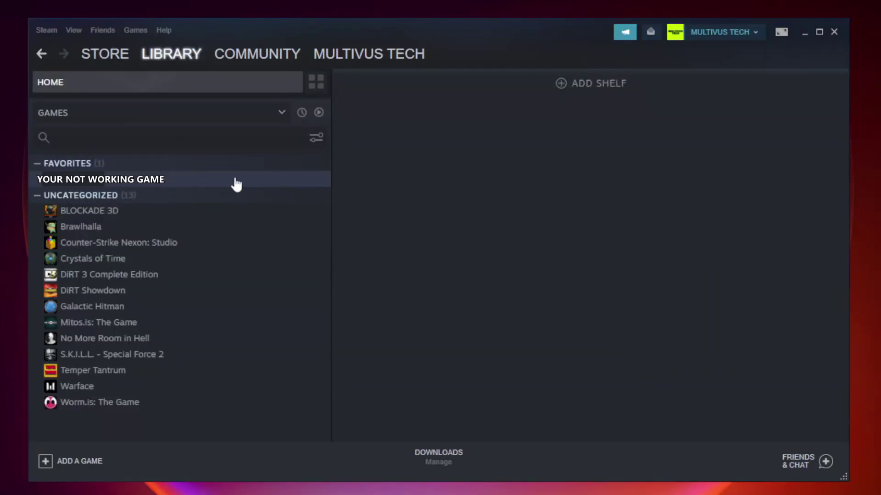
right_click(190, 183)
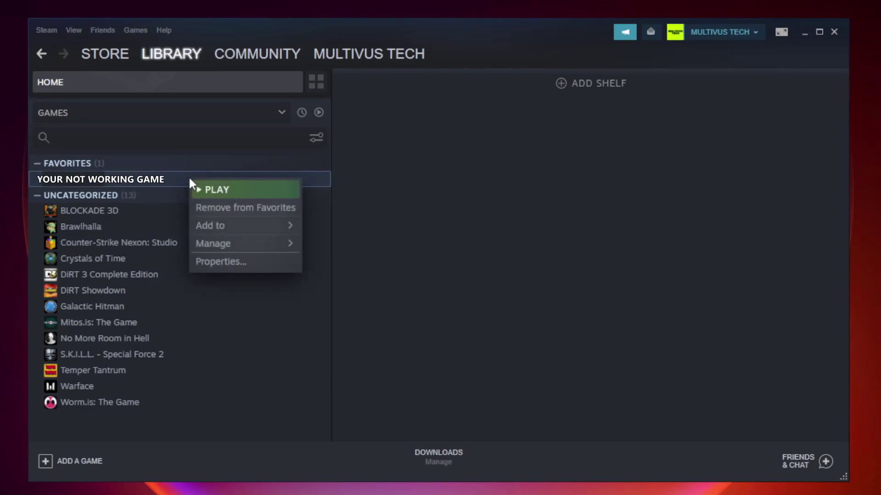
click(243, 260)
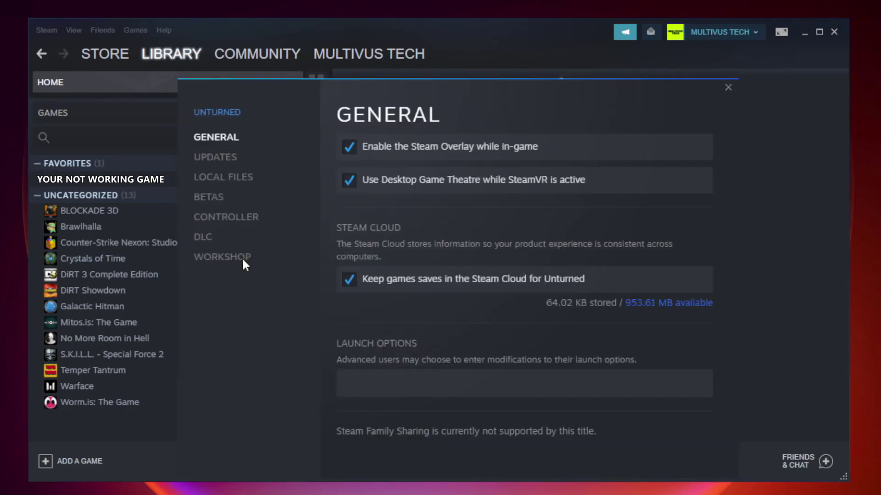
click(235, 186)
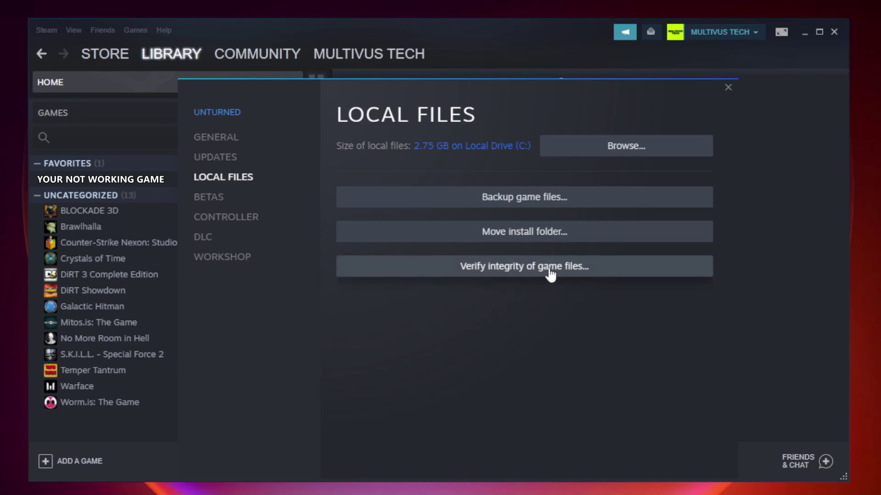
click(532, 271)
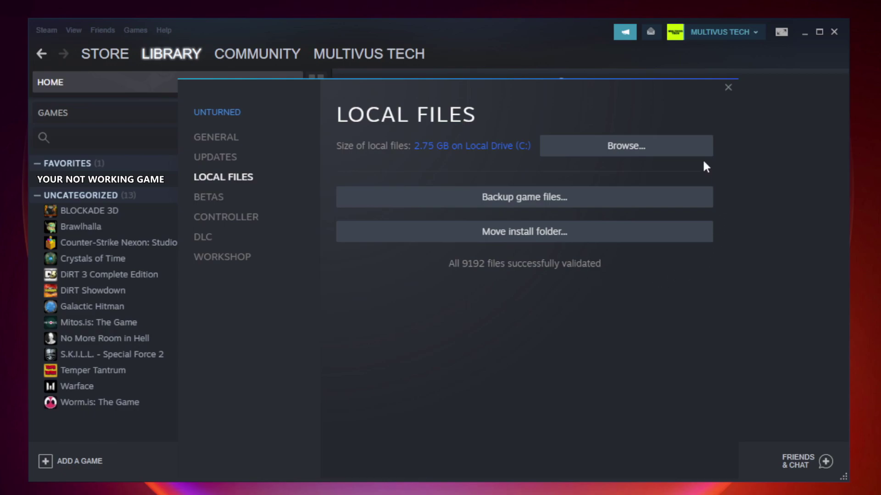
Step: Open the Properties of the YOUR NOT WORKING GAME shortcut in the game's install folder
click(630, 158)
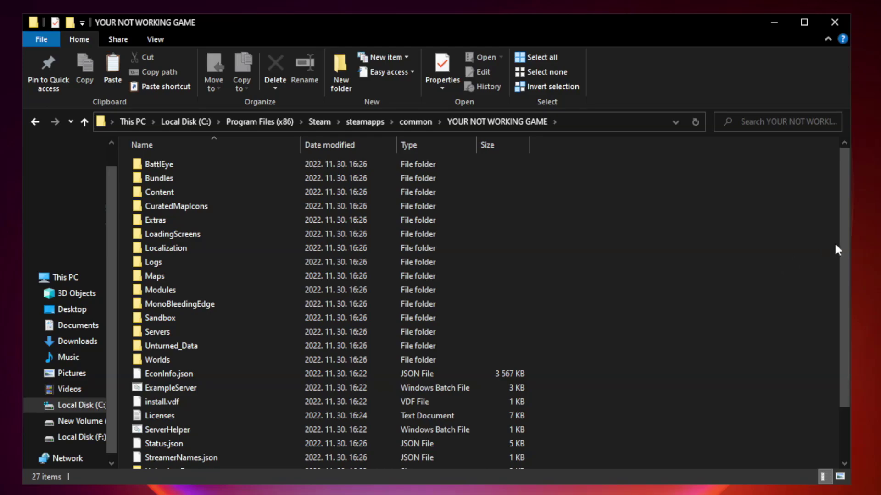
drag(845, 241, 846, 315)
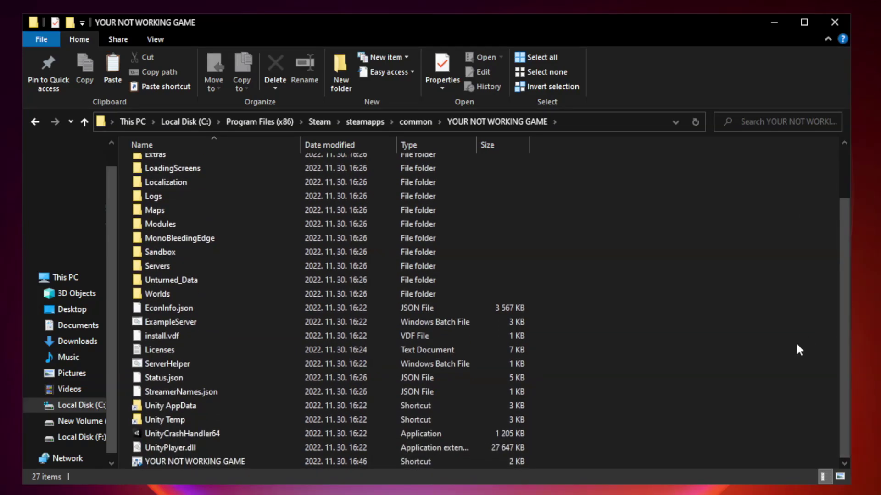
click(349, 461)
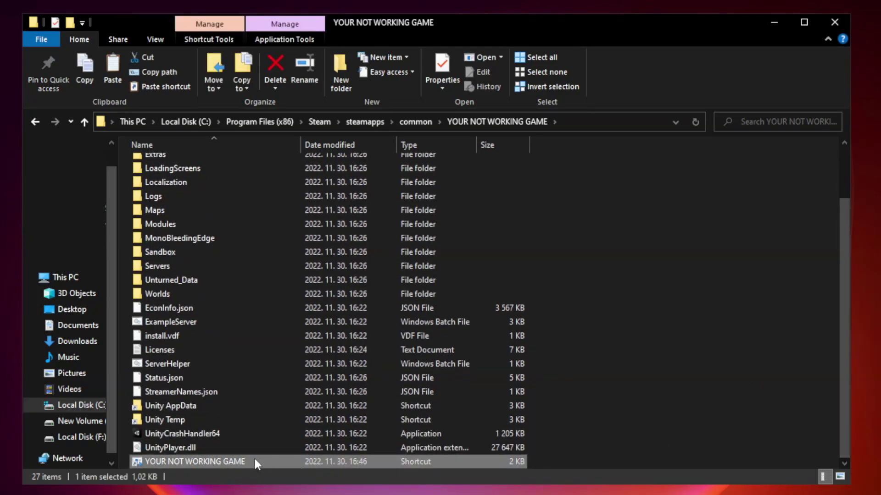
right_click(299, 462)
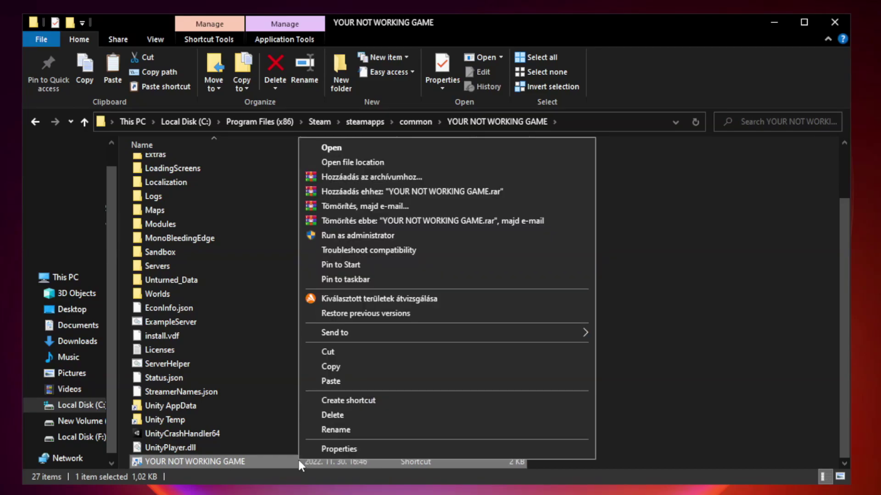
click(444, 449)
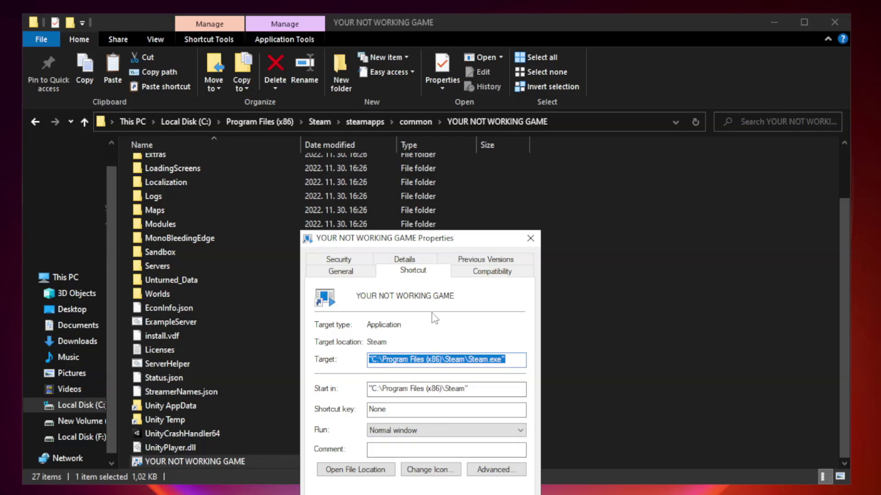
drag(436, 243, 436, 100)
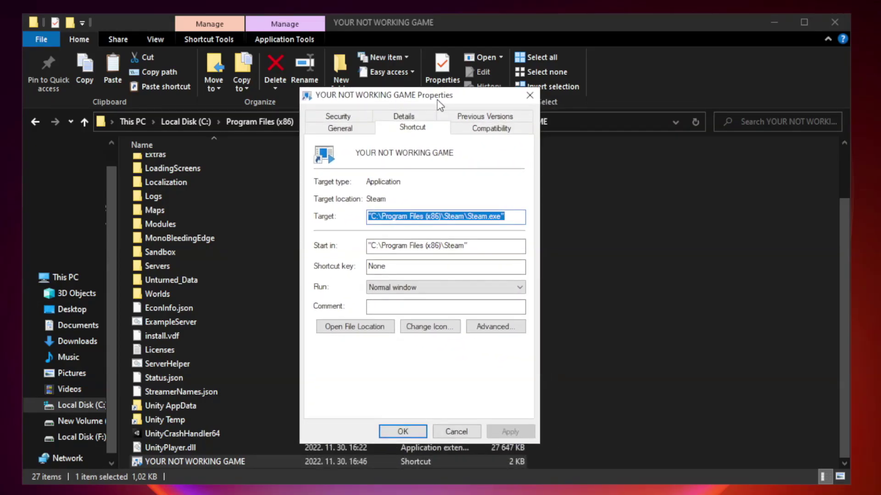
Step: Set Windows 8 compatibility mode, disable fullscreen optimizations, run as administrator, and apply
click(490, 131)
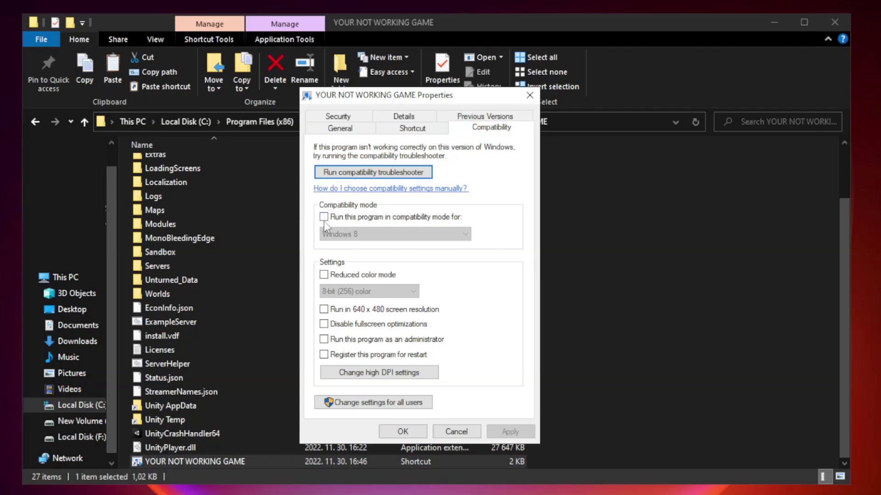
click(349, 218)
click(394, 235)
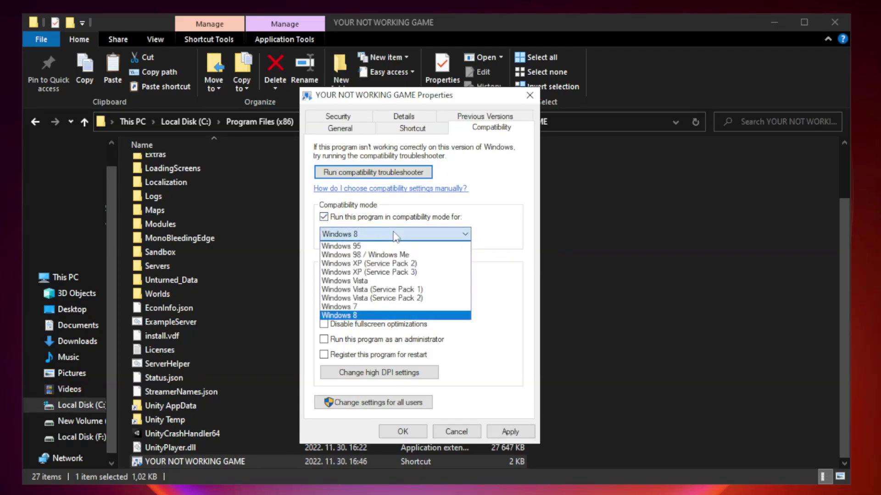
click(373, 315)
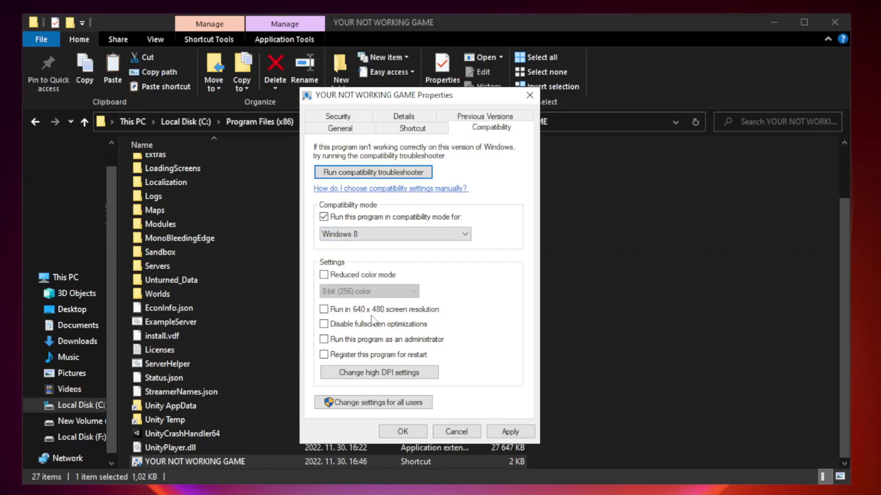
click(344, 325)
click(347, 345)
click(509, 433)
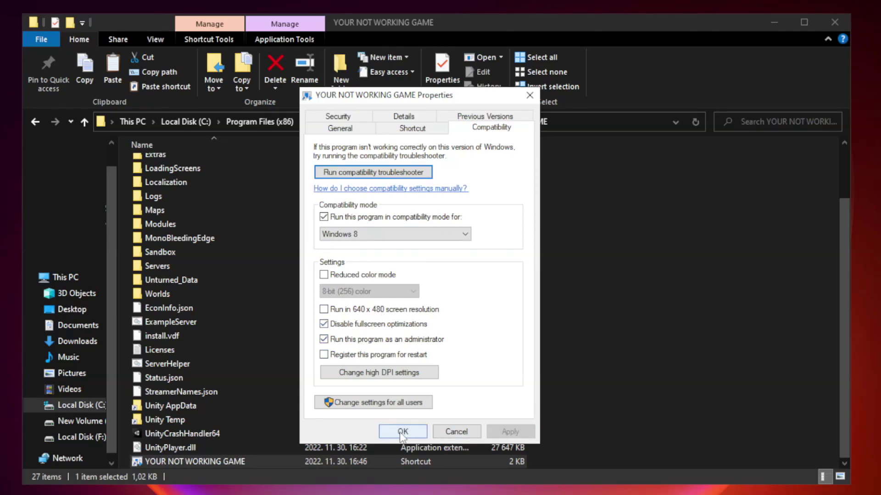
Step: Confirm the shortcut properties with OK and bring up Task Manager's Startup apps list
click(402, 432)
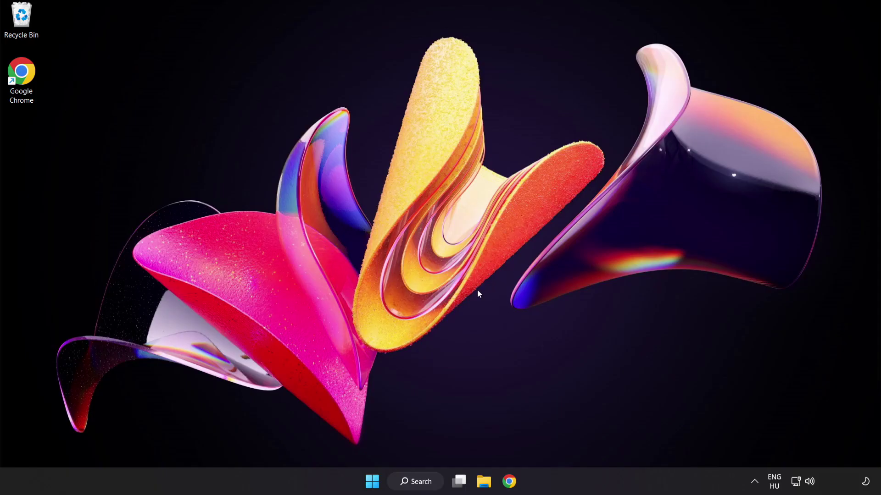
right_click(375, 485)
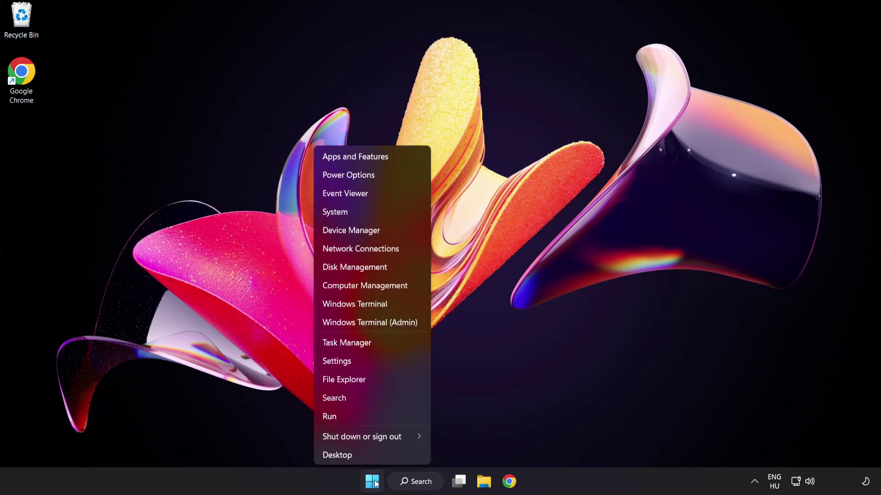
click(381, 343)
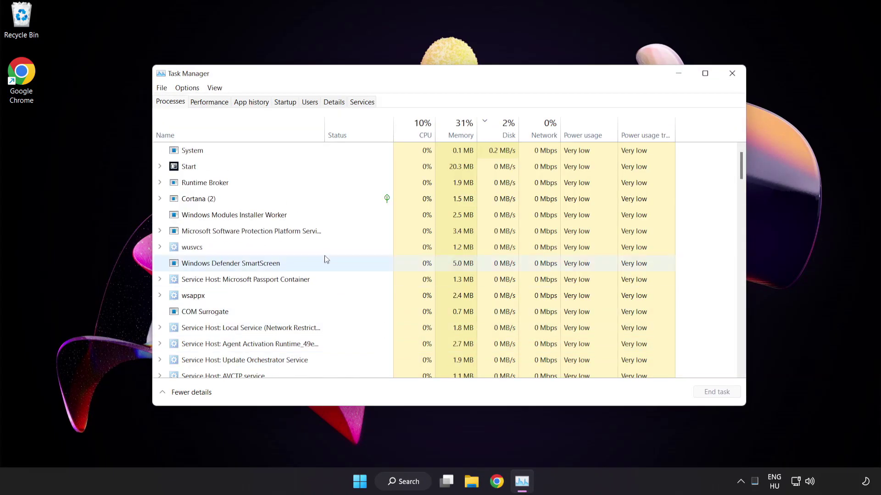
click(291, 103)
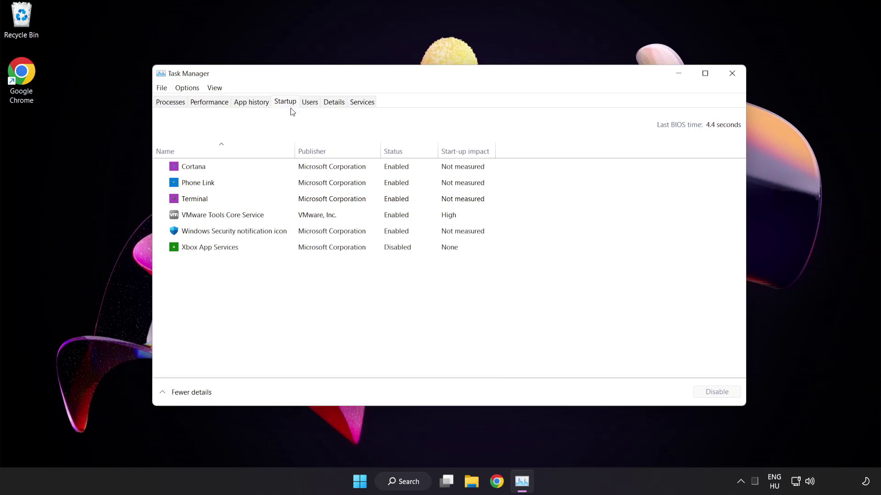
Step: Disable Cortana, Phone Link, Terminal and Windows Security notification icon from launching at startup
click(291, 169)
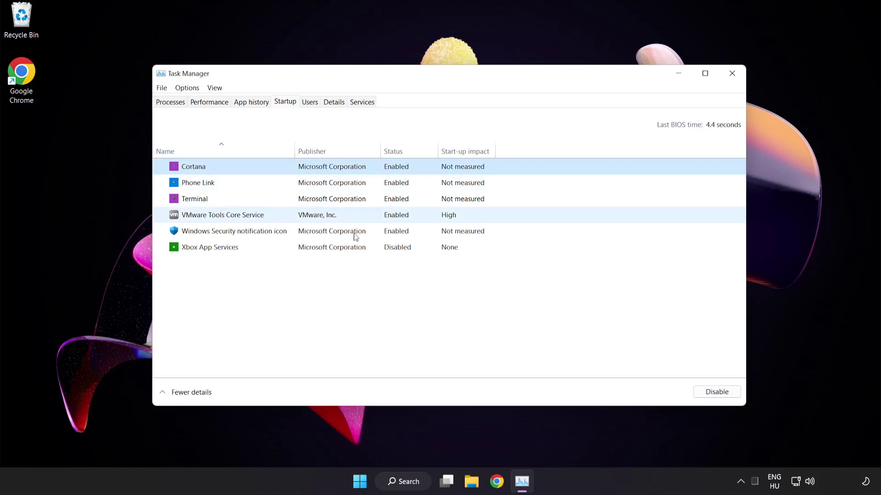
click(721, 396)
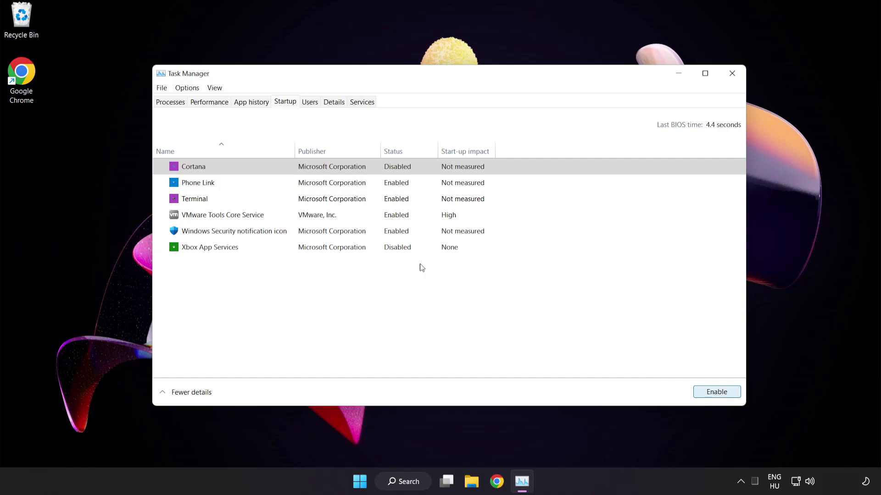
click(273, 183)
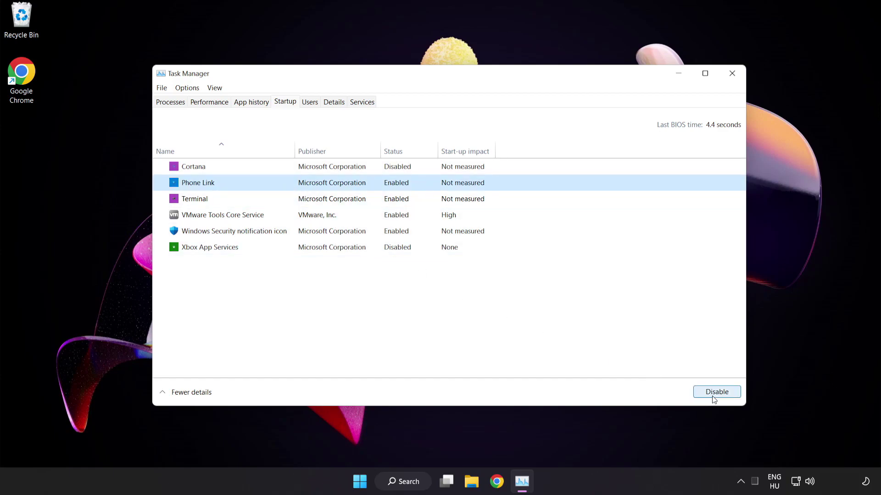
click(713, 398)
click(278, 200)
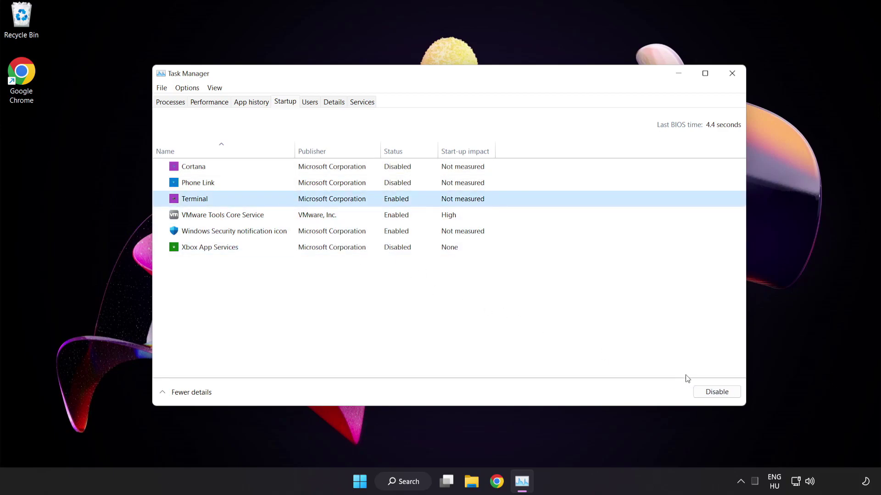
click(715, 392)
click(296, 231)
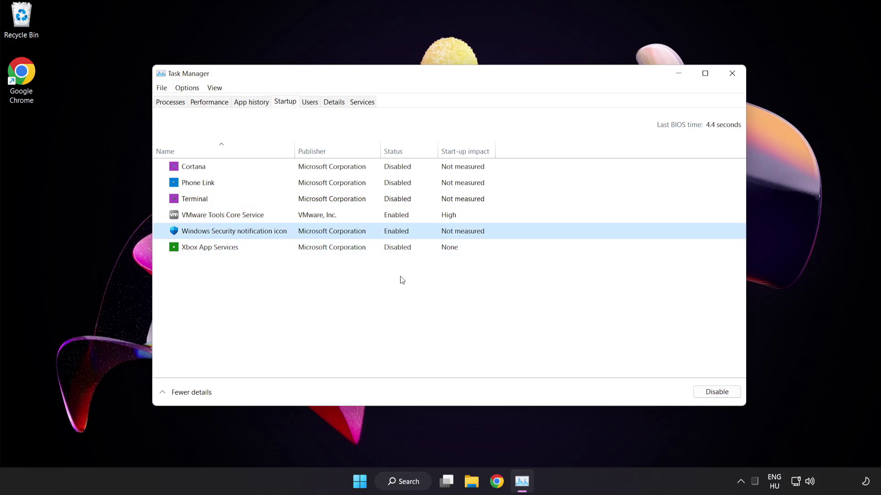
click(711, 396)
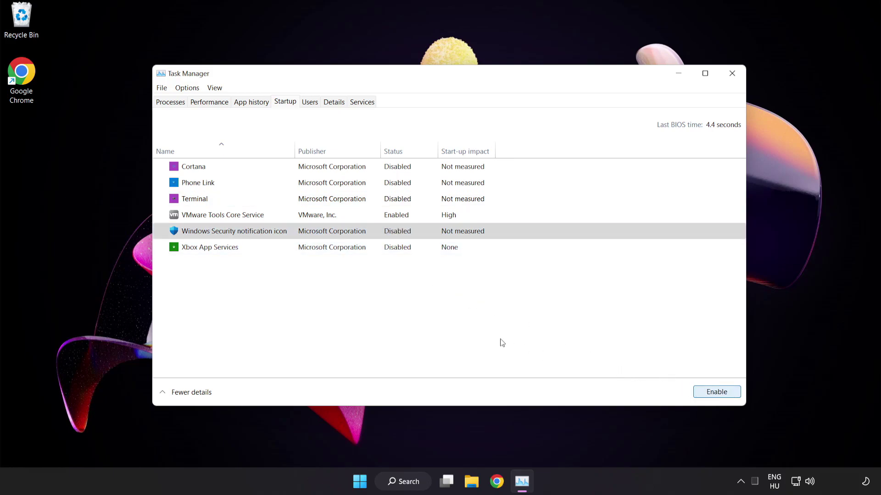
Step: Close Task Manager and run Command Prompt as administrator via a 'cmd' search
click(732, 75)
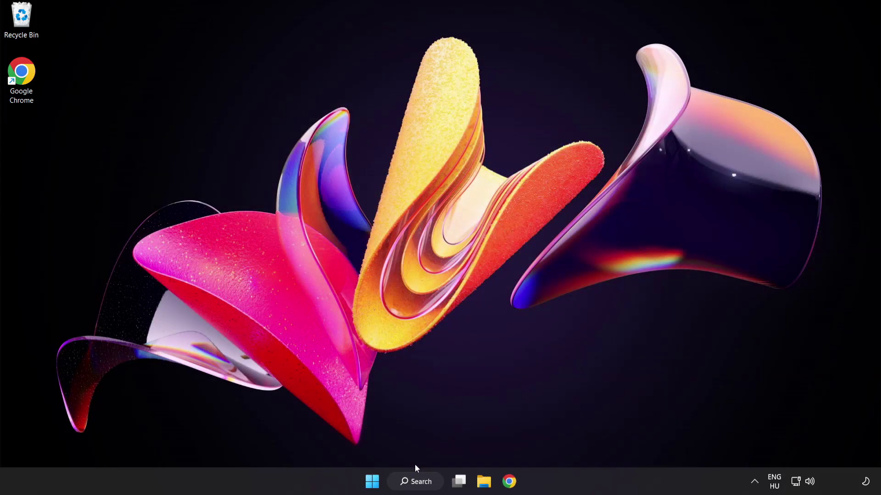
click(416, 483)
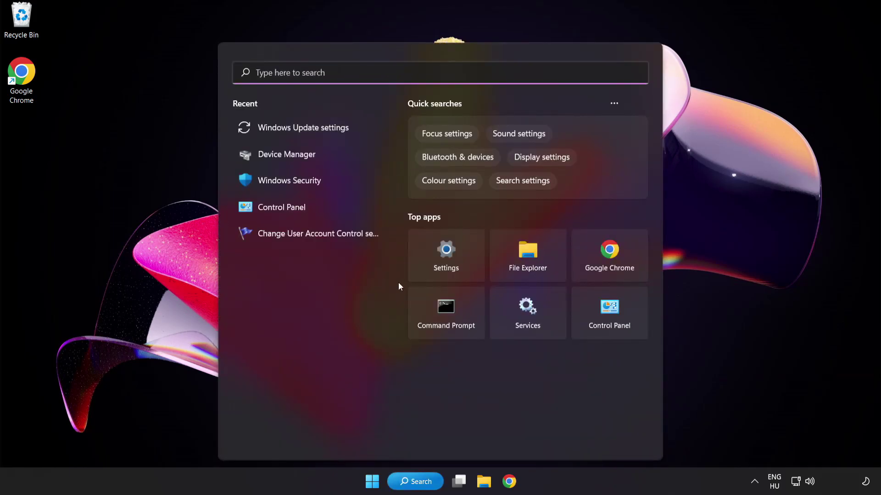
text(cmd)
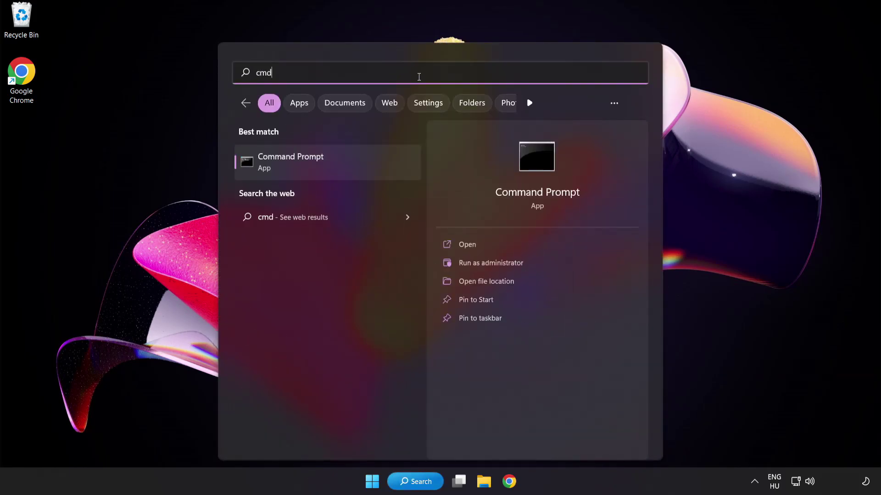
right_click(330, 169)
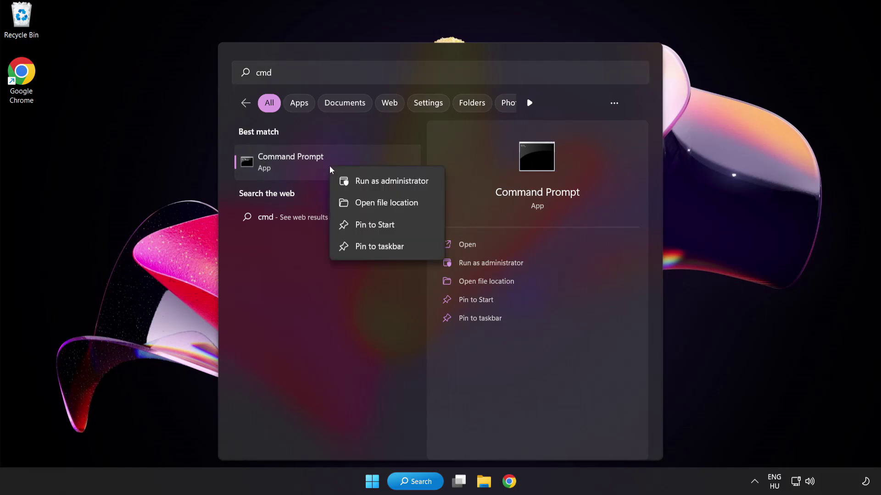
click(371, 184)
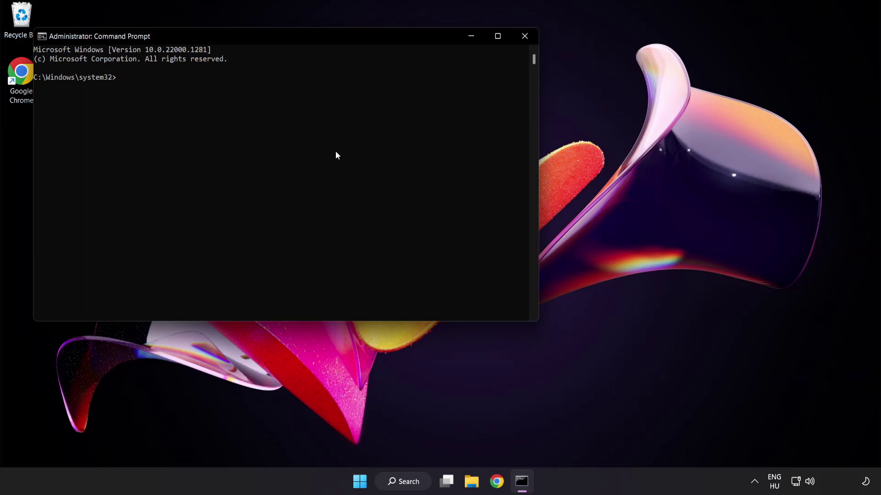
Step: Run sfc /scannow in the admin Command Prompt until verification reaches 100% with no violations
drag(252, 37, 383, 88)
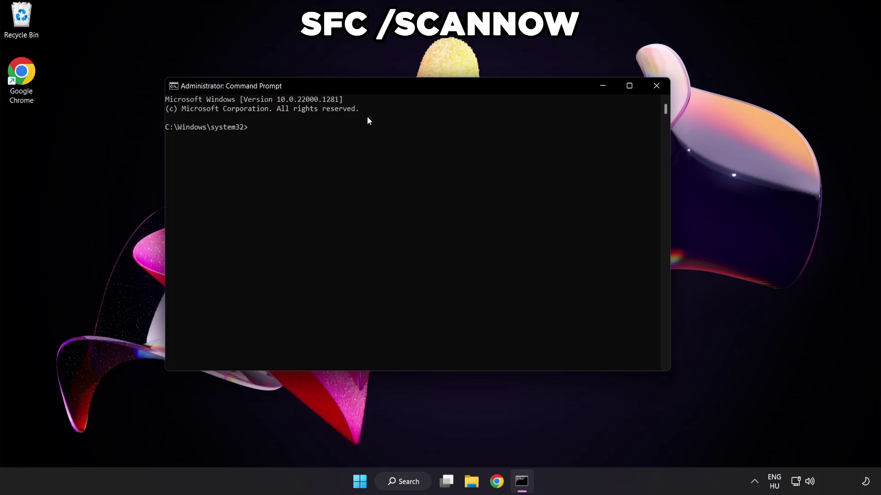
text(sfc /scannow)
key(Return)
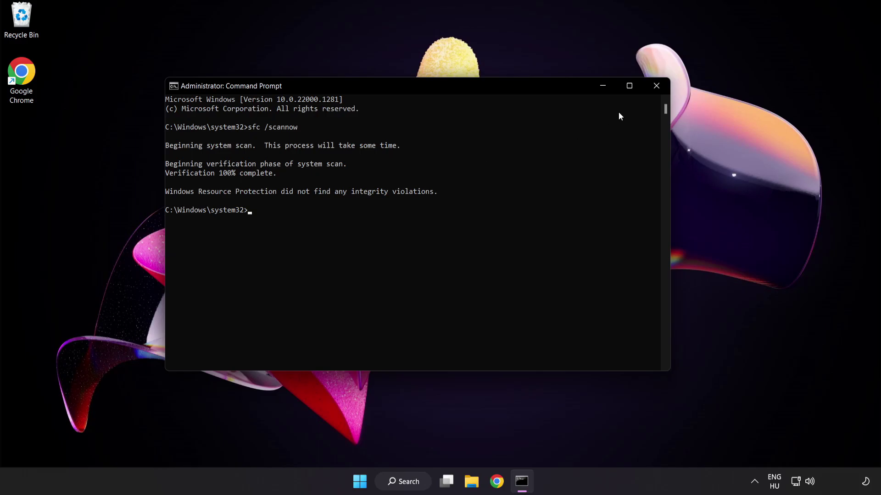
Step: Close Command Prompt, view the Start menu power options, then open Windows Security via a 'security' search
click(655, 88)
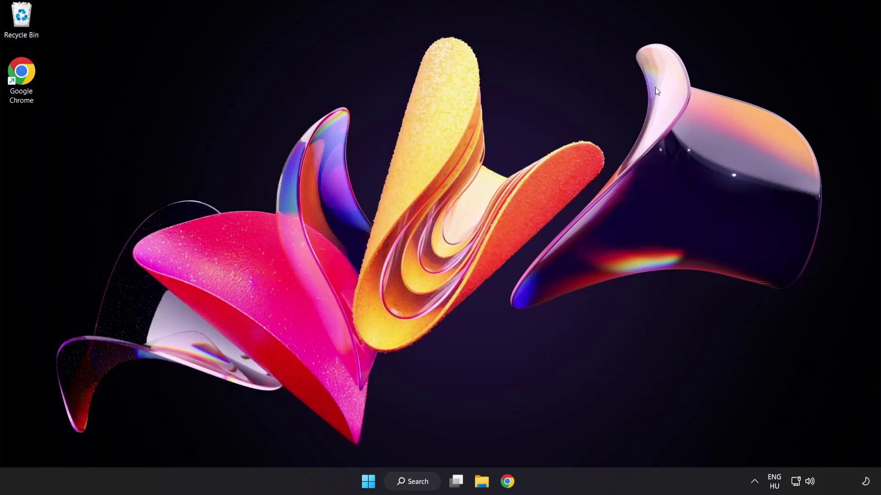
click(372, 481)
click(584, 442)
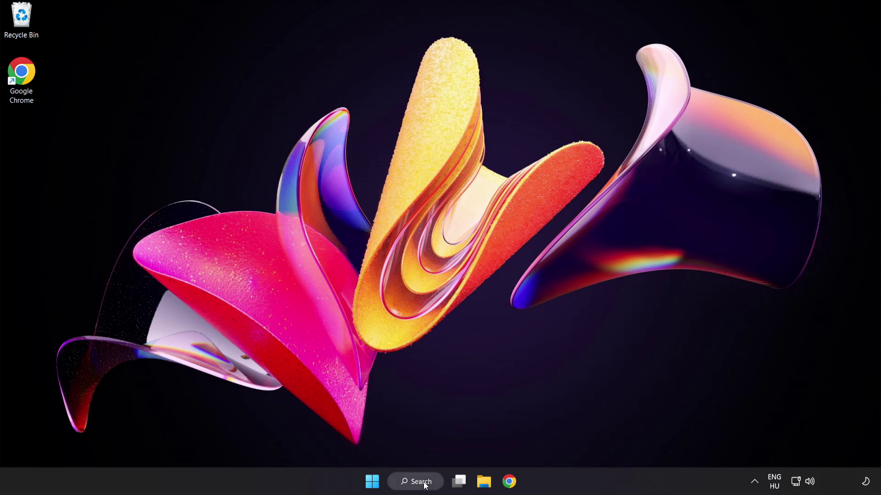
click(425, 485)
text(se)
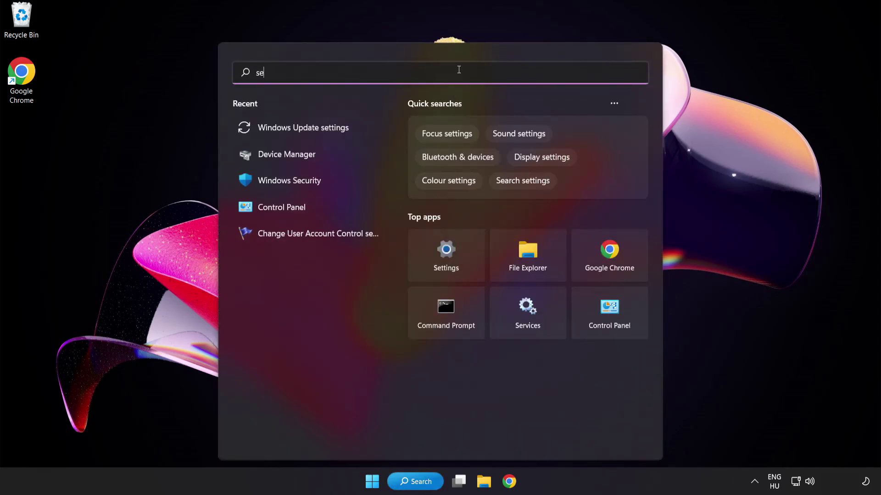
text(curity)
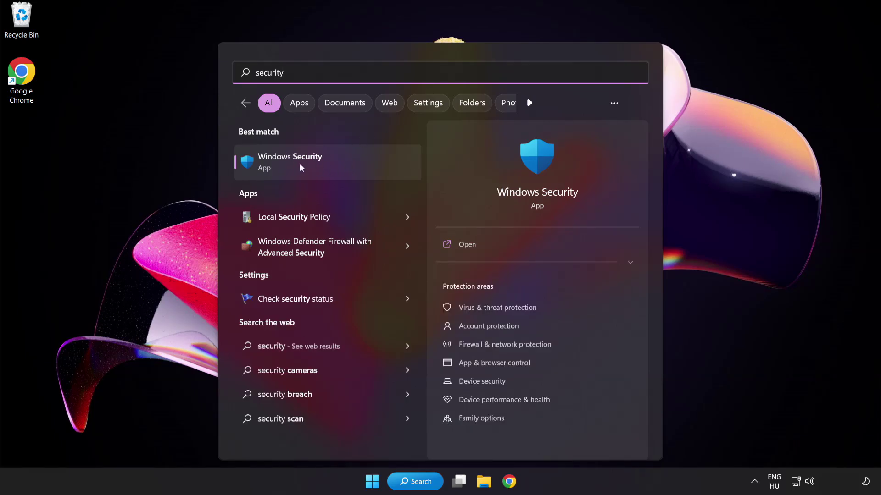
click(333, 162)
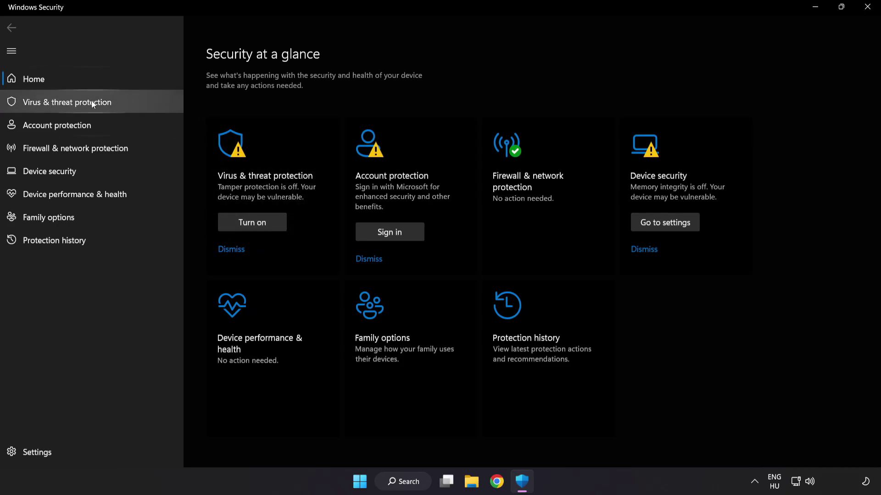
Step: Go from Virus & threat protection settings to the Exclusions list showing chrome.exe
click(135, 105)
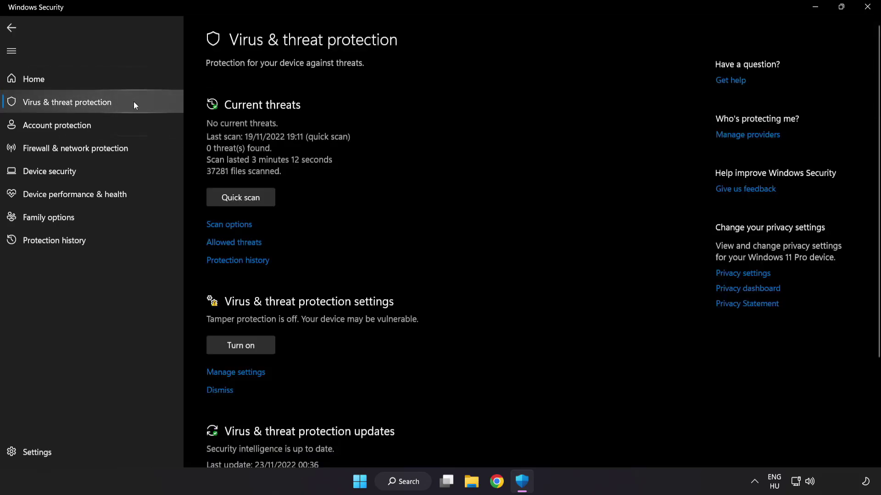
scroll(557, 134, down, 3)
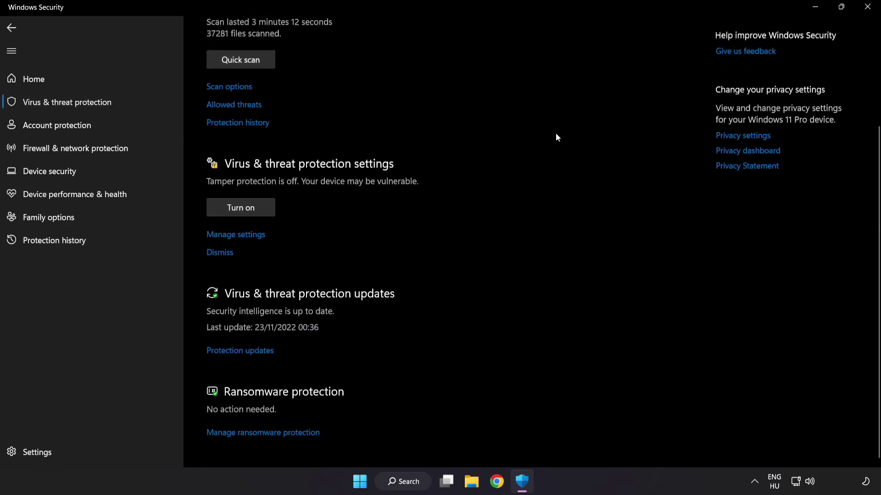
click(241, 237)
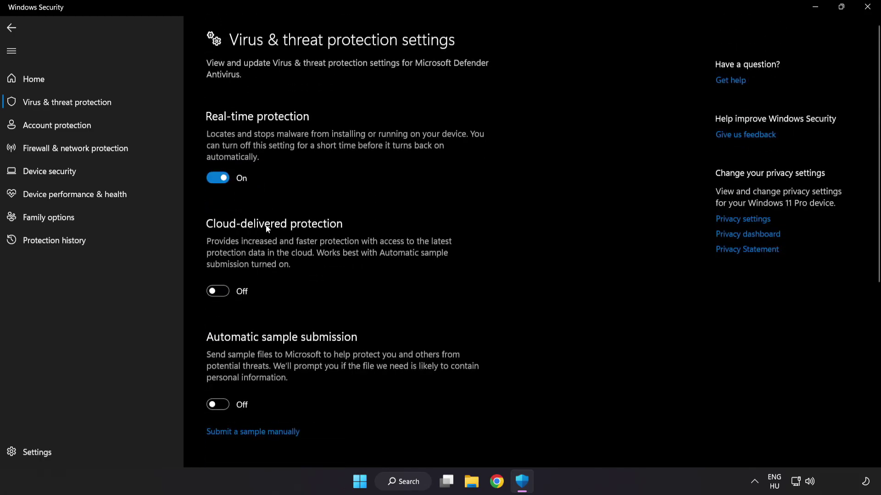
scroll(513, 240, down, 6)
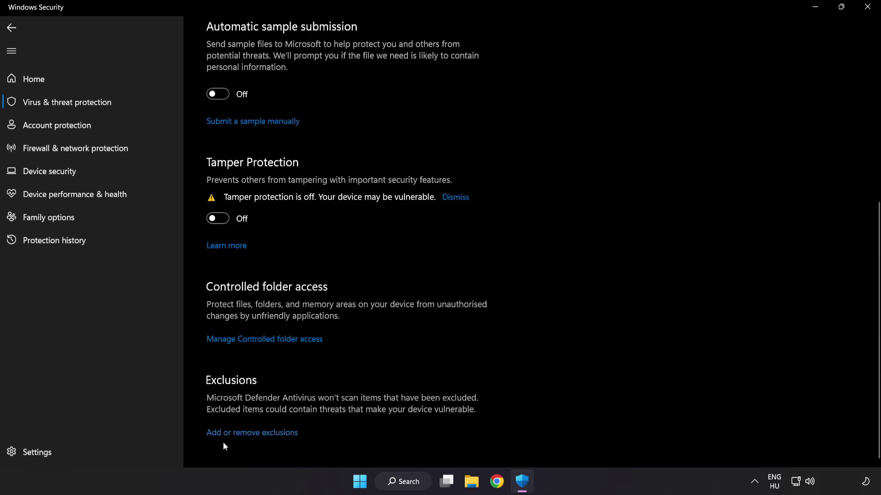
click(257, 435)
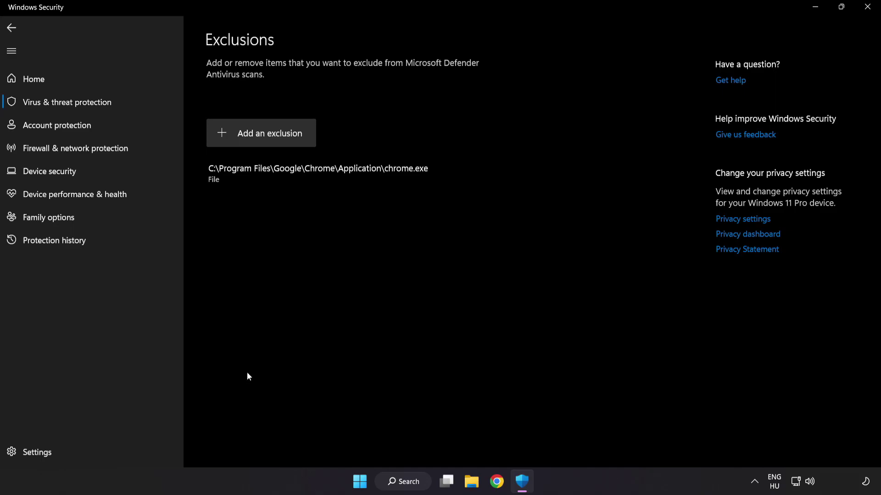
Step: Add a File exclusion and browse to C:\Program Files (x86)
click(263, 142)
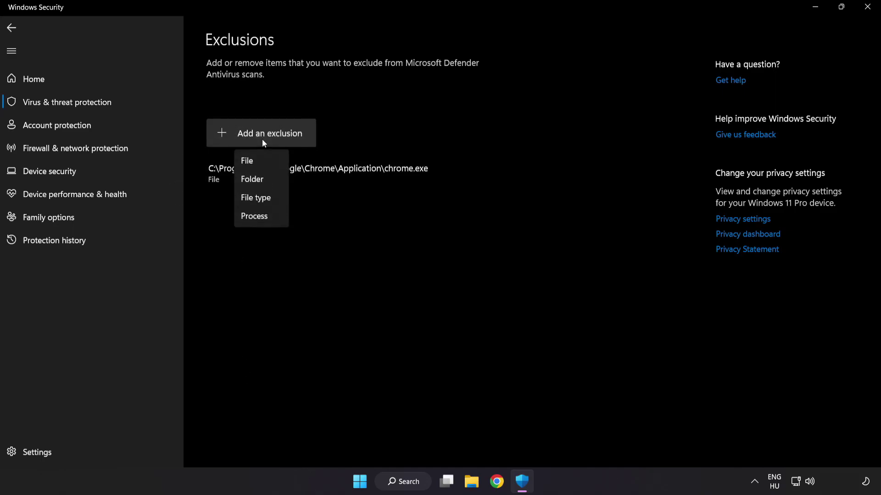
click(257, 163)
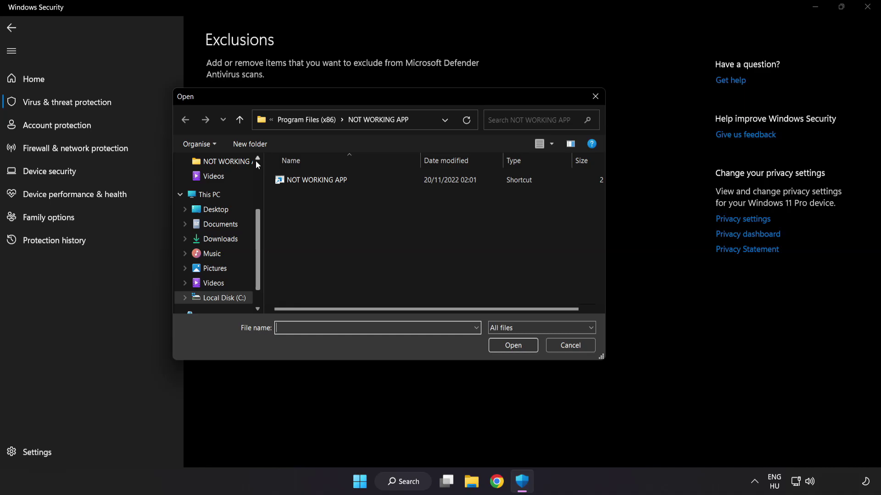
click(282, 122)
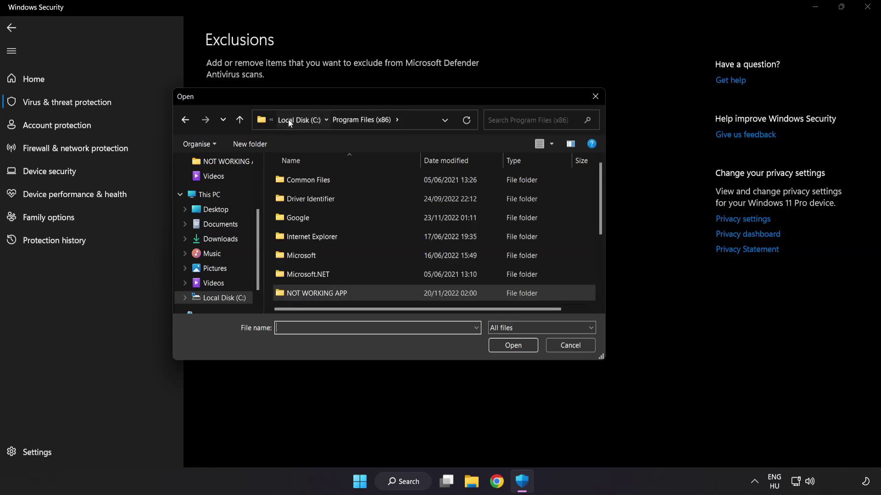
click(288, 119)
click(292, 121)
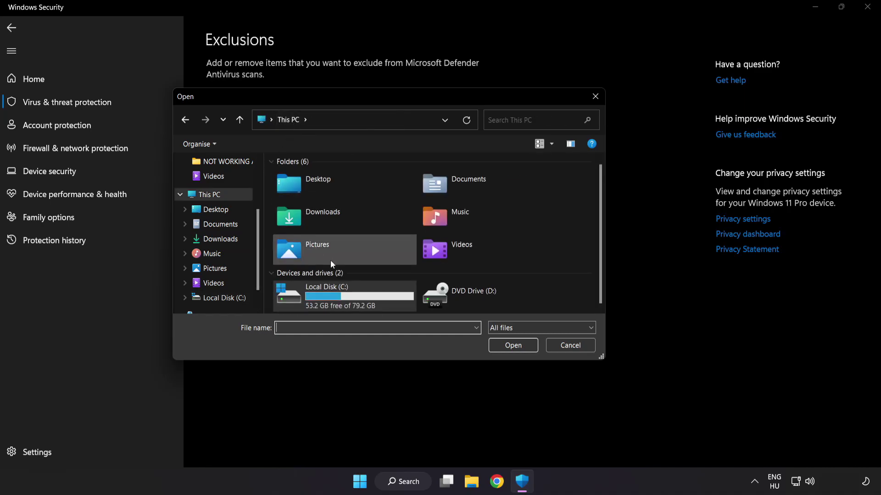
double_click(328, 301)
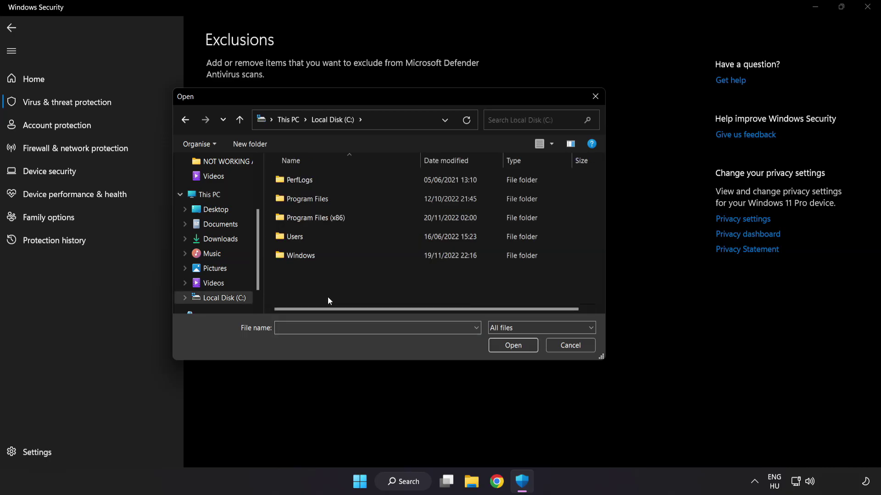
double_click(339, 215)
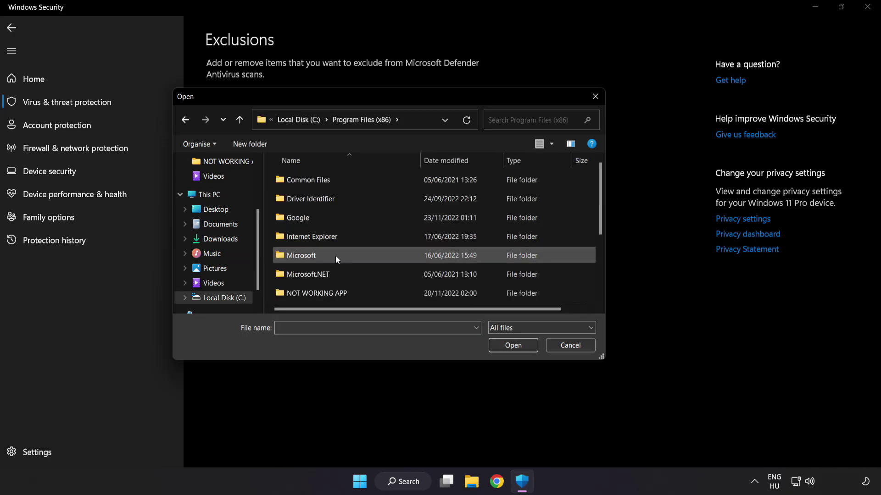
Step: Select the shortcut inside the NOT WORKING APP folder as the excluded file
scroll(325, 293, down, 1)
click(314, 239)
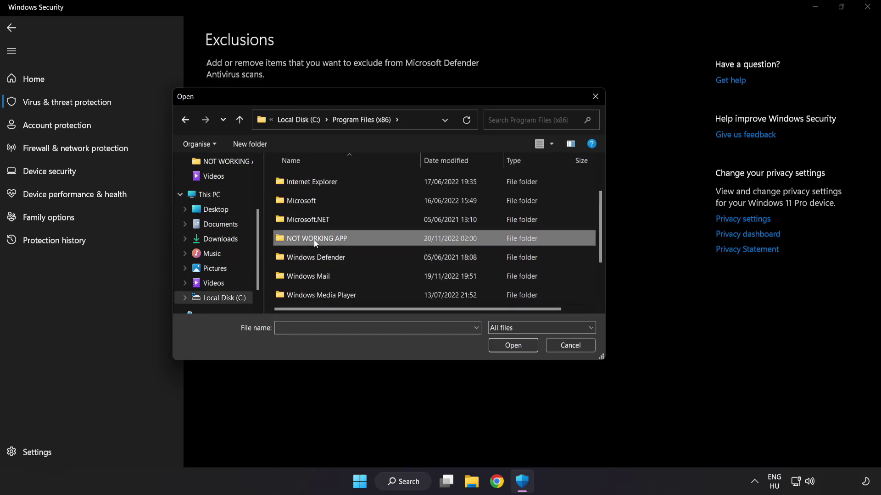
double_click(350, 239)
click(343, 184)
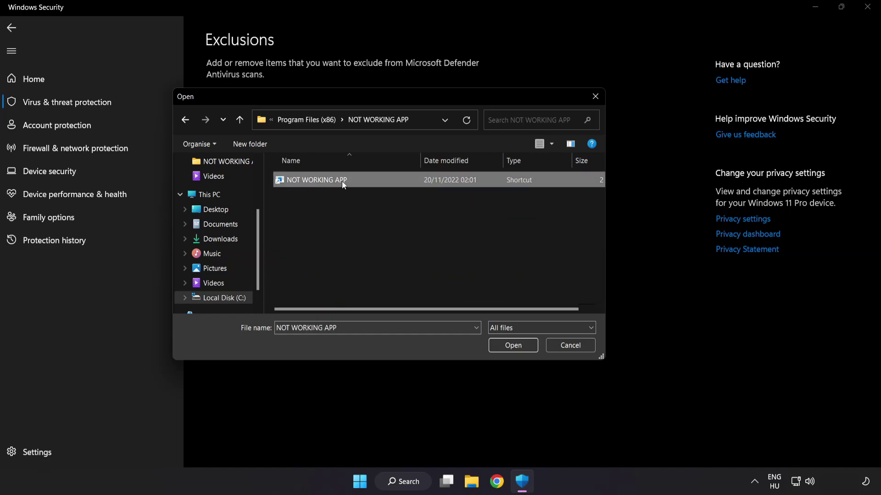
click(514, 349)
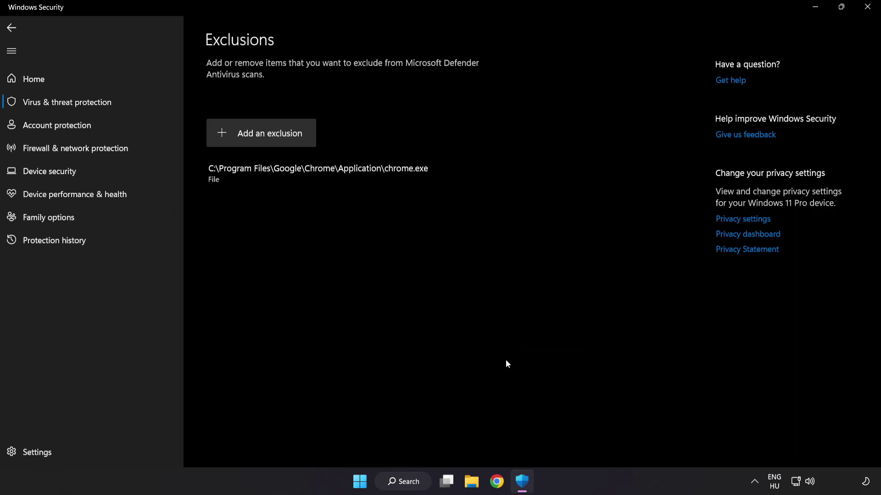
Step: Close Windows Security and show the Start menu's Sleep, Shut down and Restart options
click(864, 14)
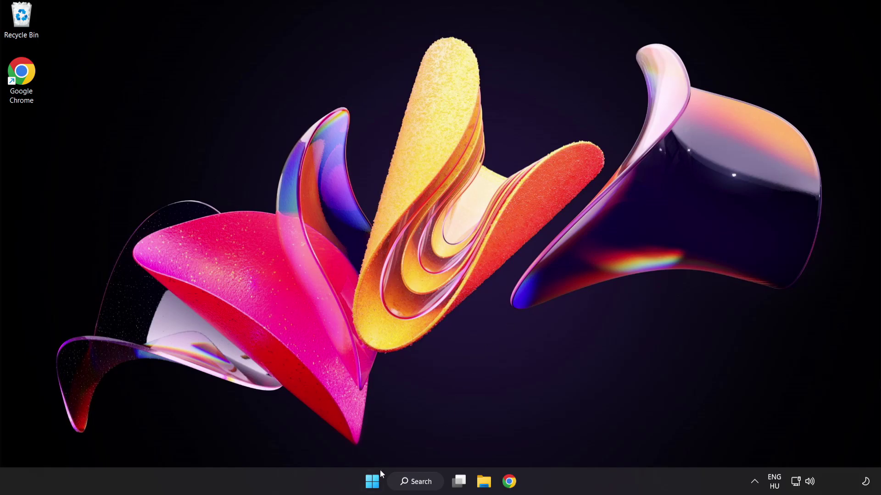
click(372, 481)
click(583, 442)
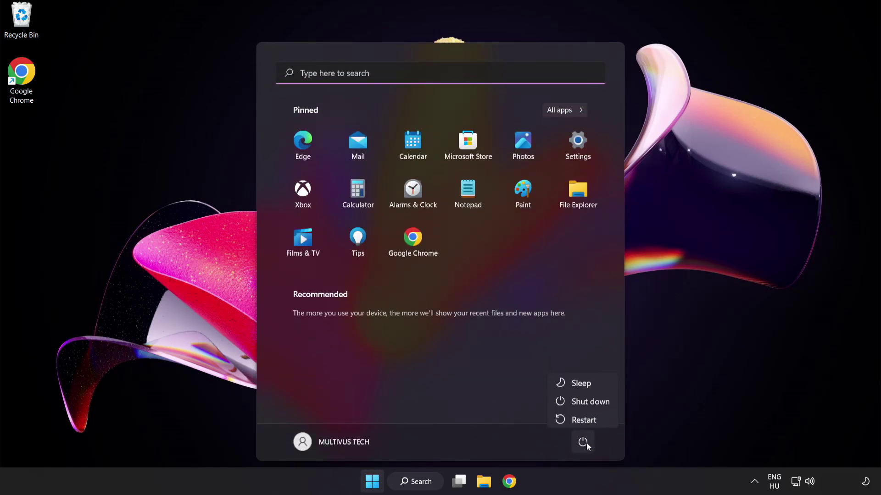